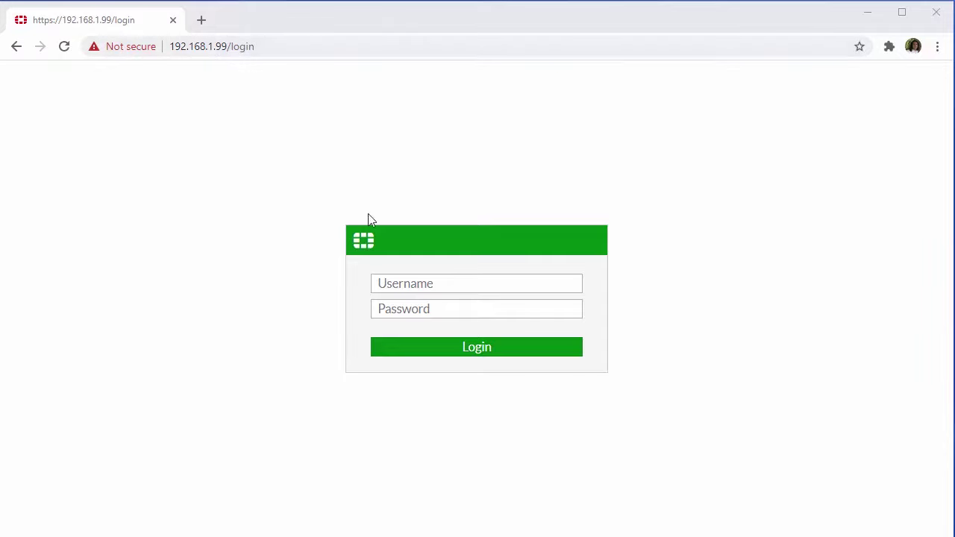
- Log in to the FortiGate web GUI with the default admin account
click(423, 282)
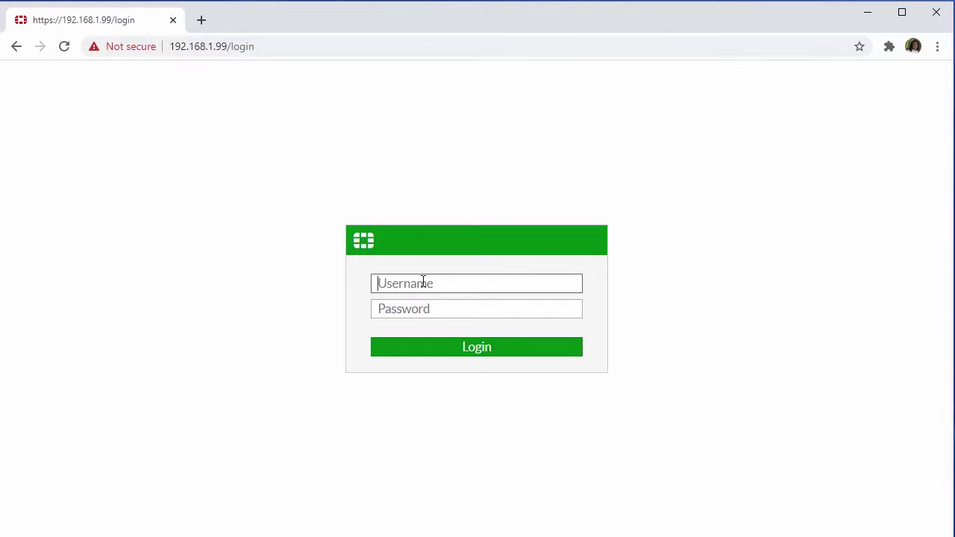
text(admin)
click(531, 352)
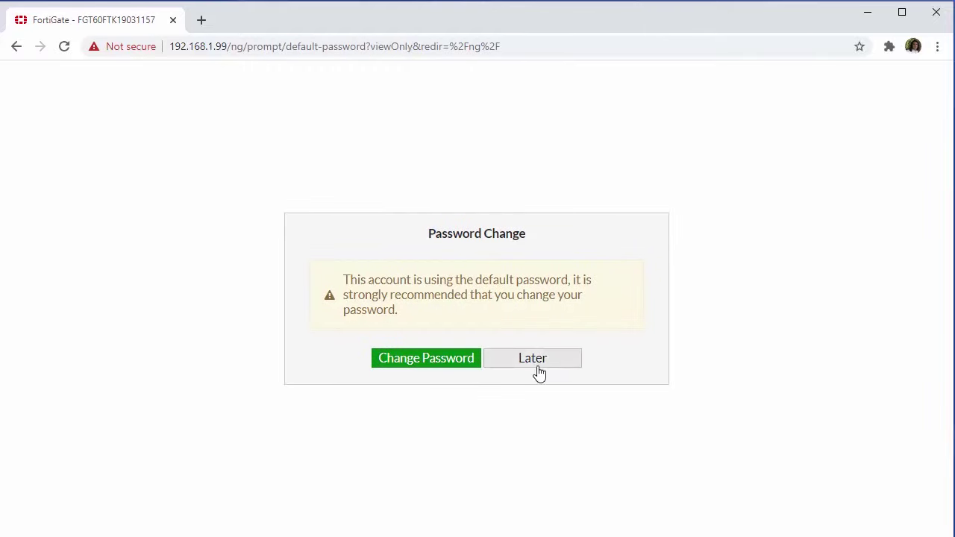
- Change the default administrator password by entering and confirming a new one
click(425, 359)
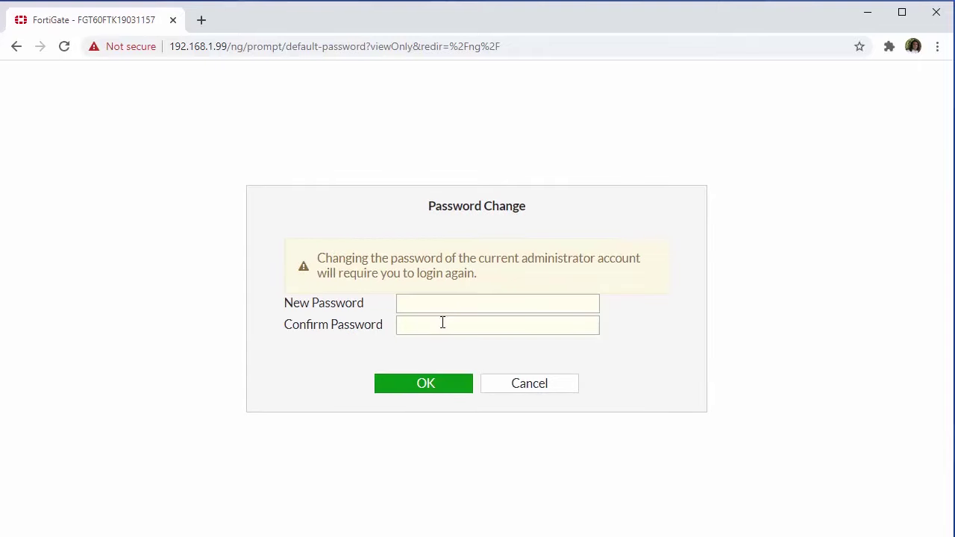
click(451, 302)
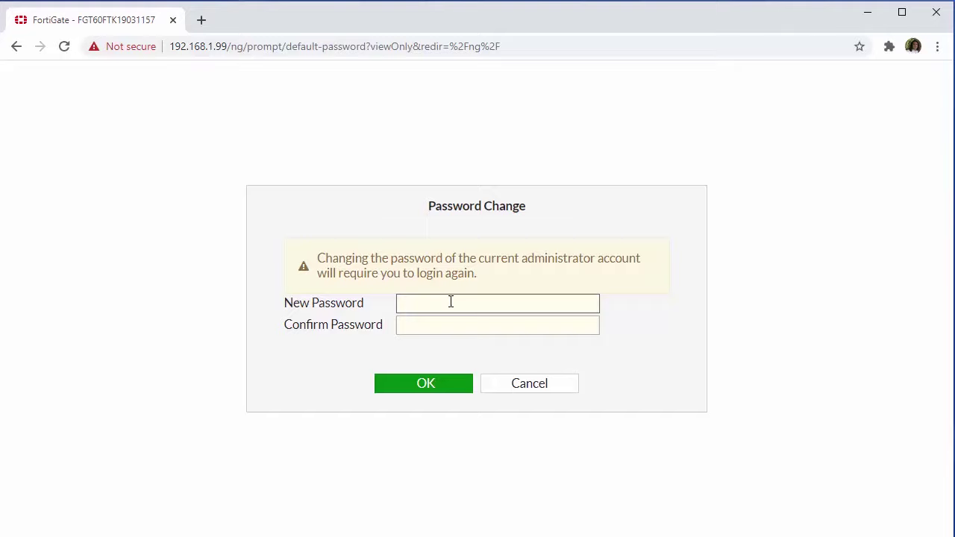
text(••••••••••••)
key(Tab)
text(•)
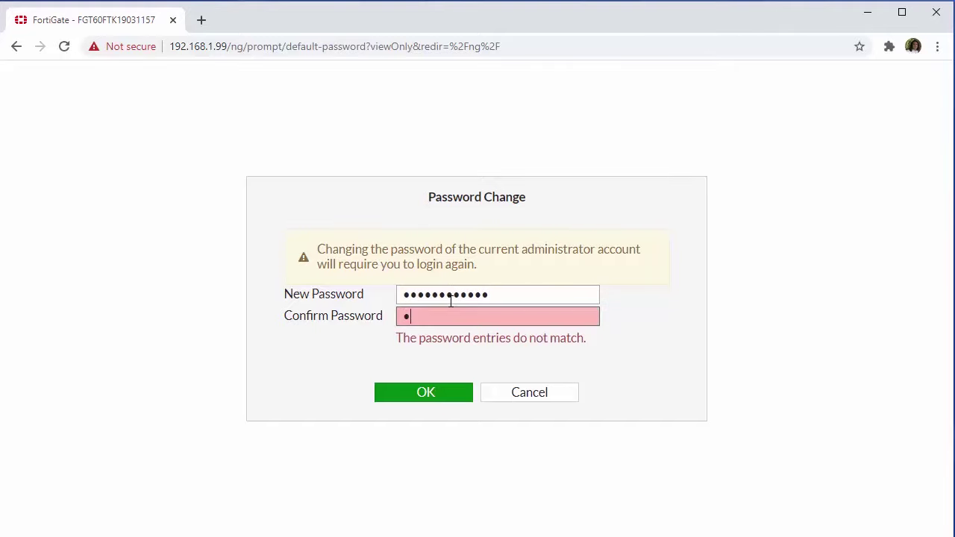
text(•••••••••••)
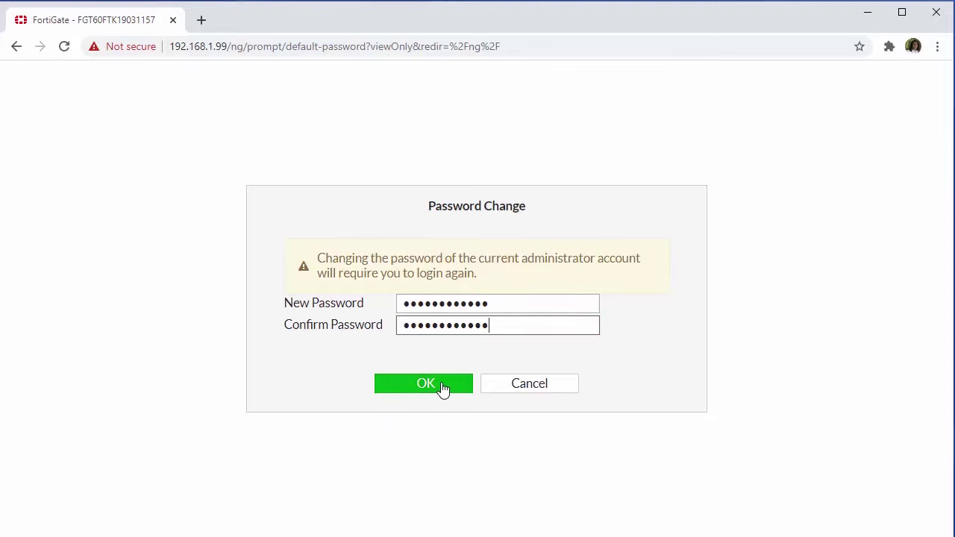
click(442, 389)
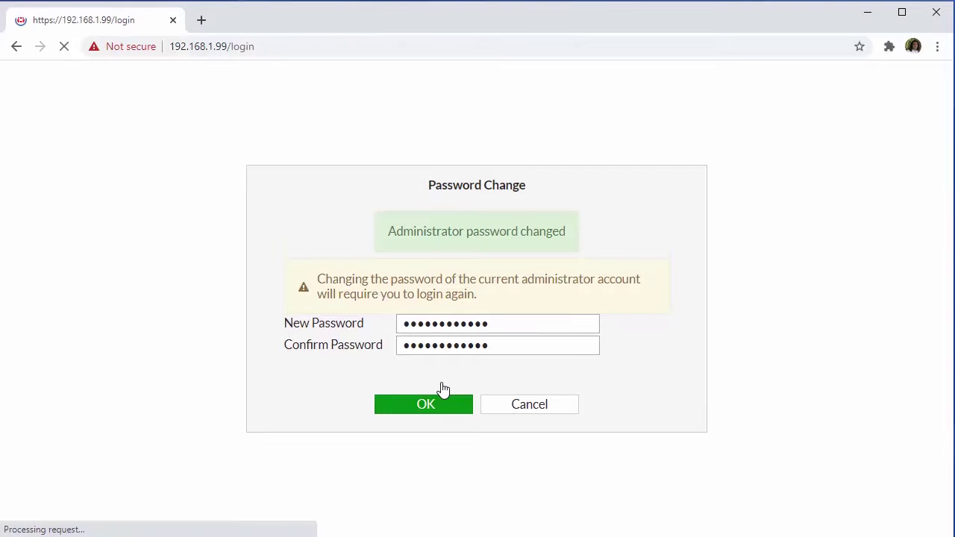
- Sign back in as admin with the new password and postpone FortiCare registration
key(Tab)
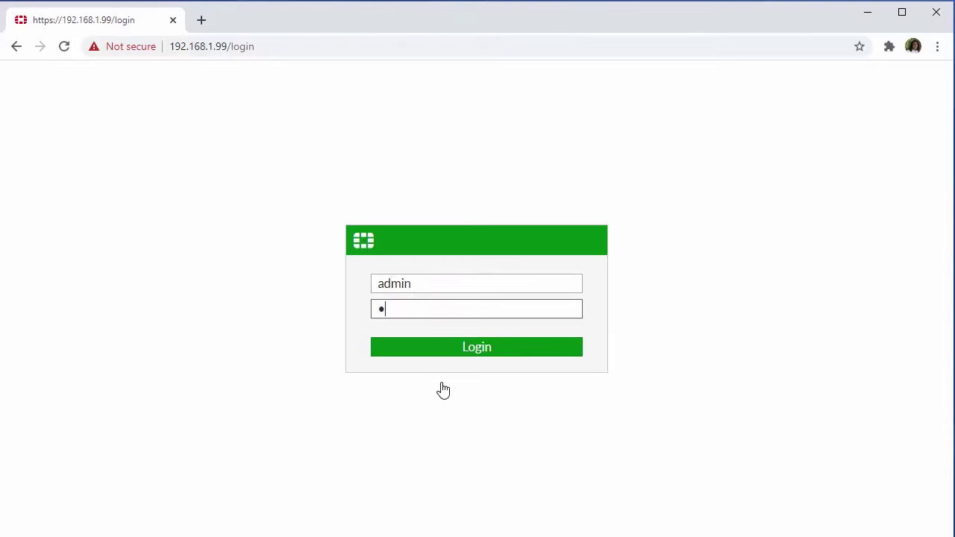
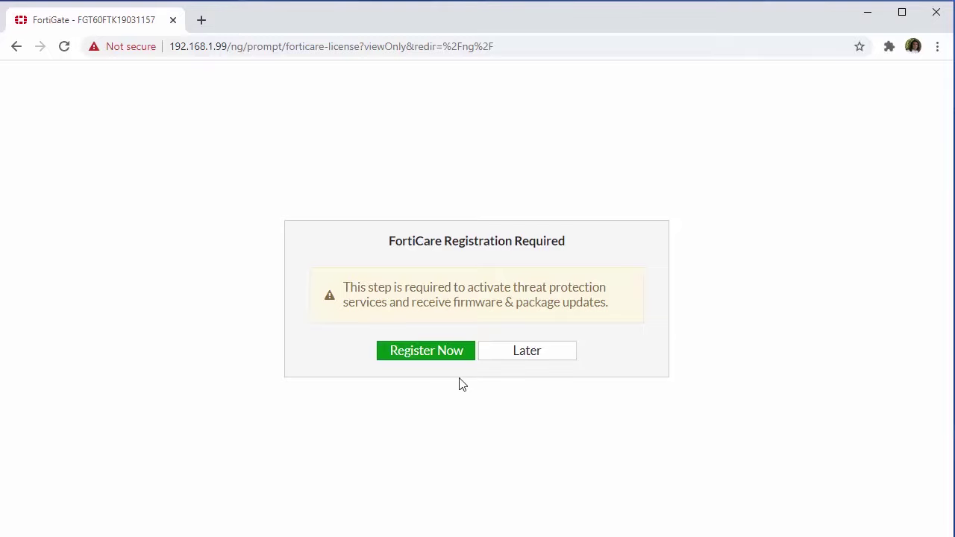
click(523, 366)
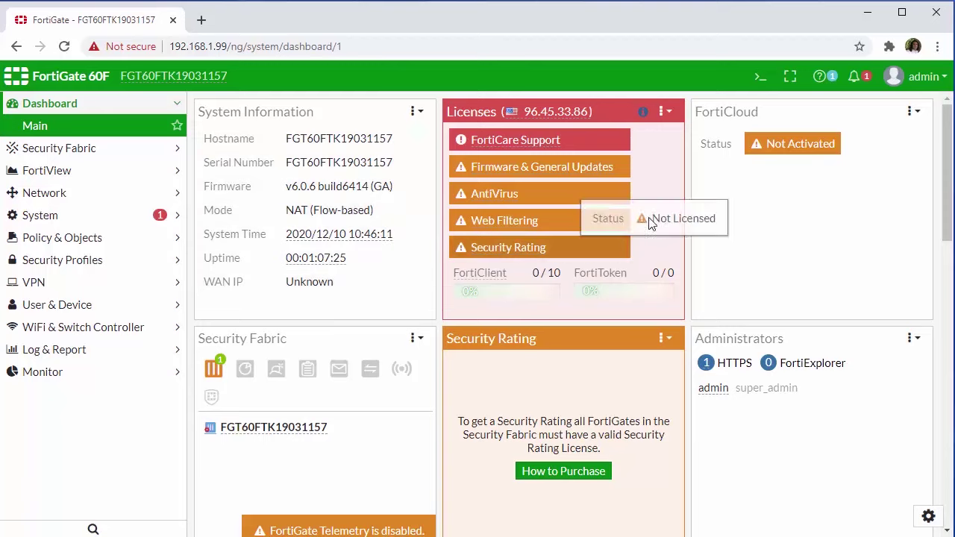
- Review the Main dashboard showing firmware v6.0.6, unlicensed FortiCare and inactive FortiCloud
mouse_move(573, 163)
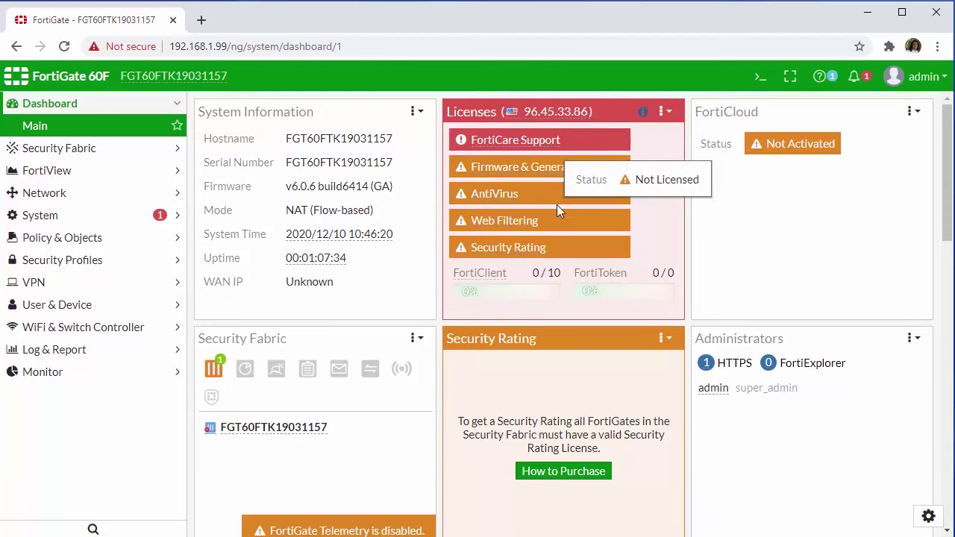
mouse_move(570, 224)
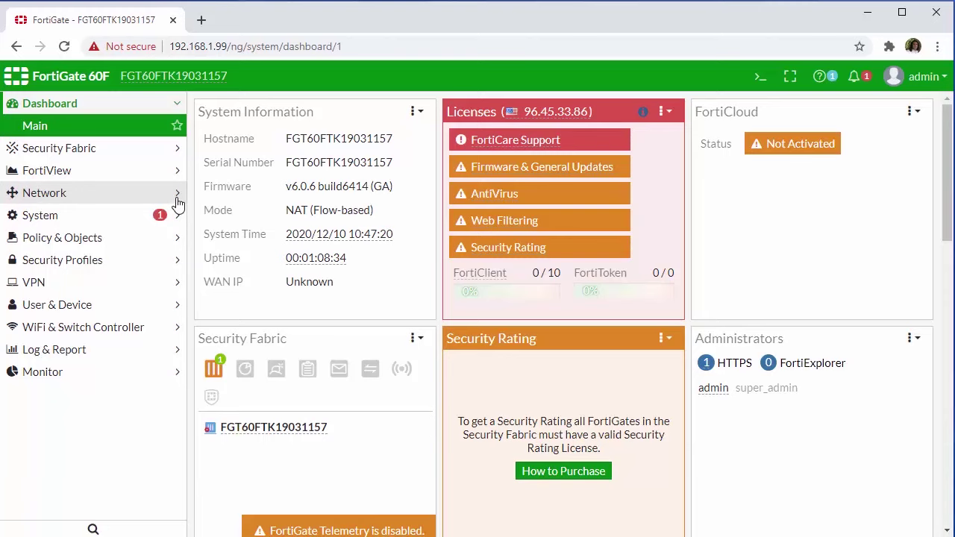
- Open the wan1 interface's Edit Interface page from Network > Interfaces
click(177, 199)
click(56, 198)
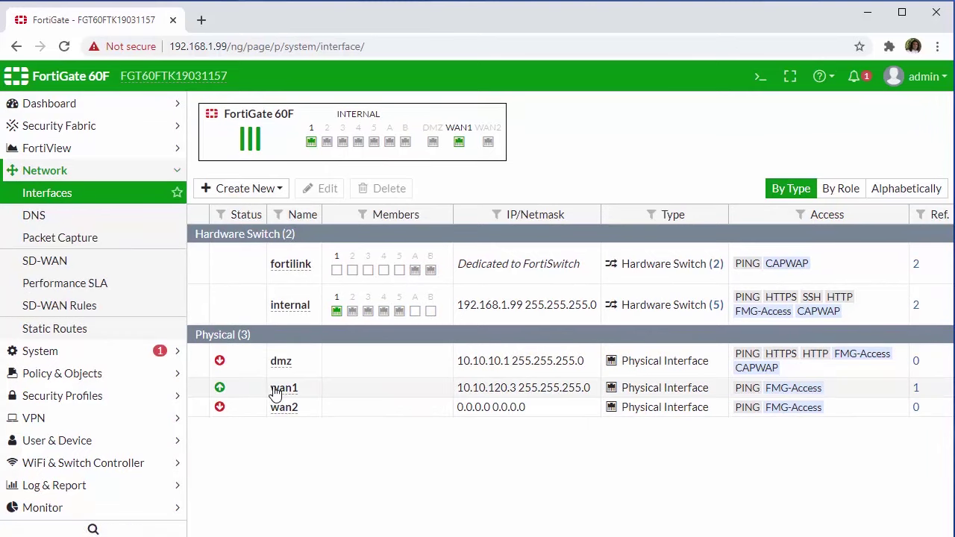
click(278, 393)
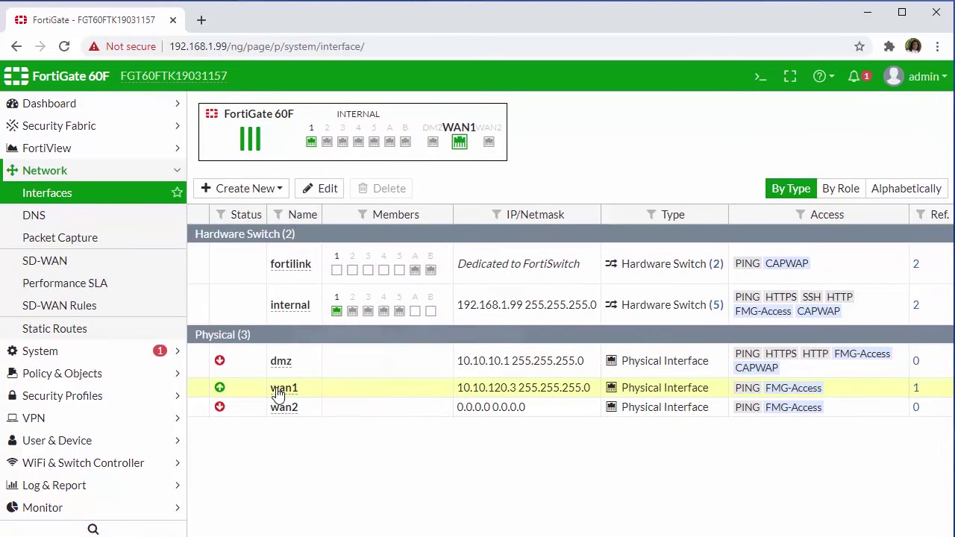
mouse_move(278, 392)
click(320, 188)
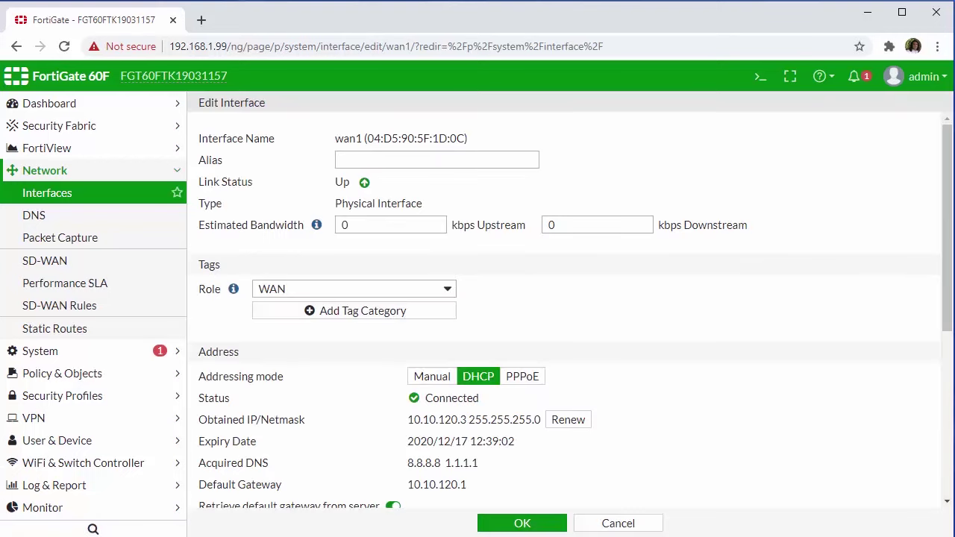
click(623, 527)
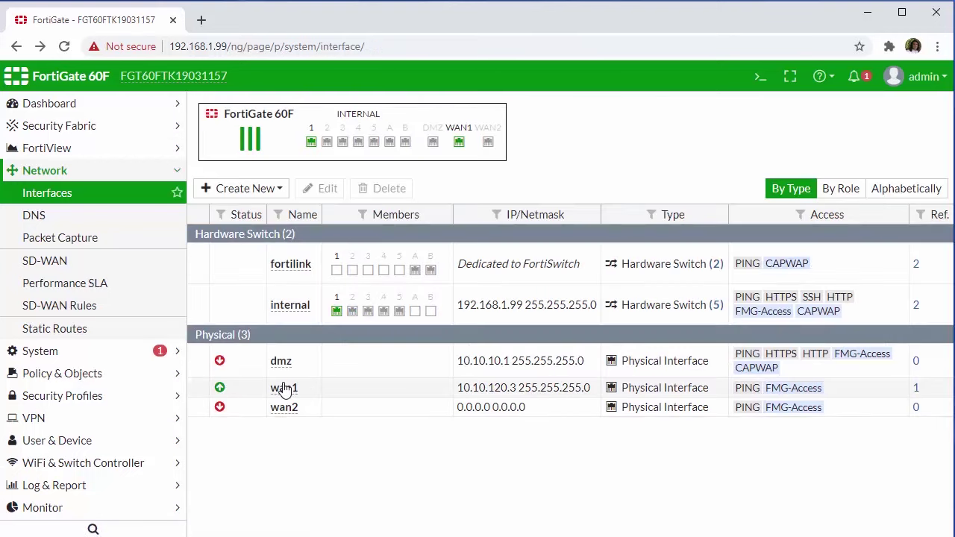
double_click(293, 391)
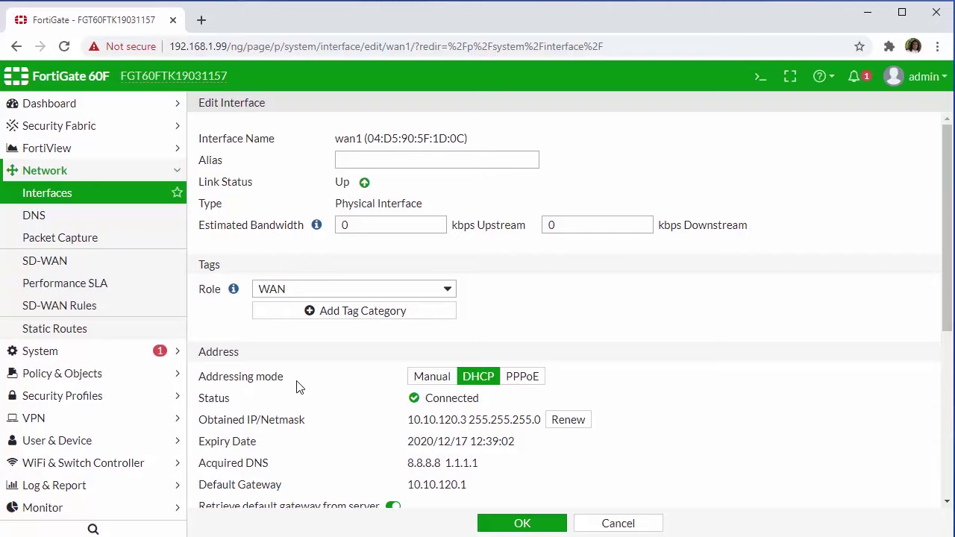
click(433, 380)
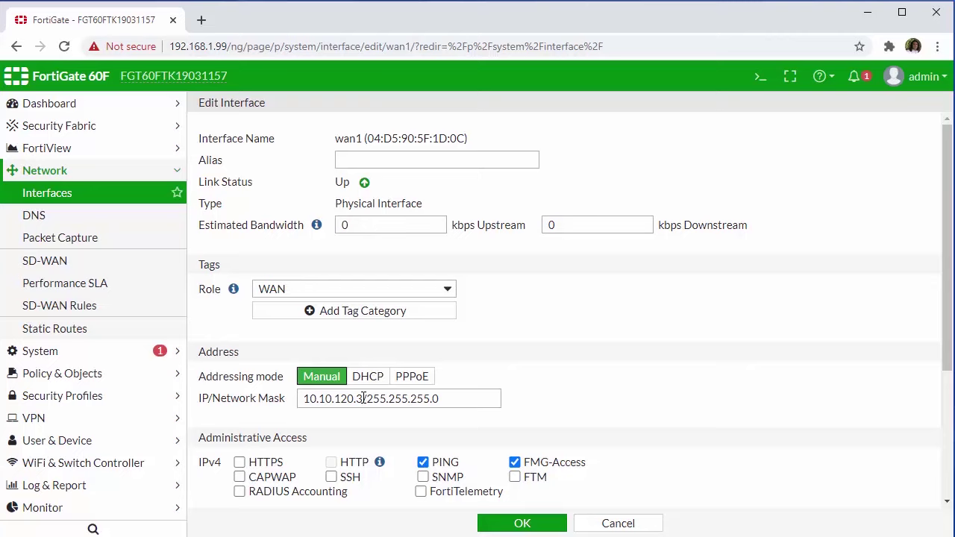
click(370, 379)
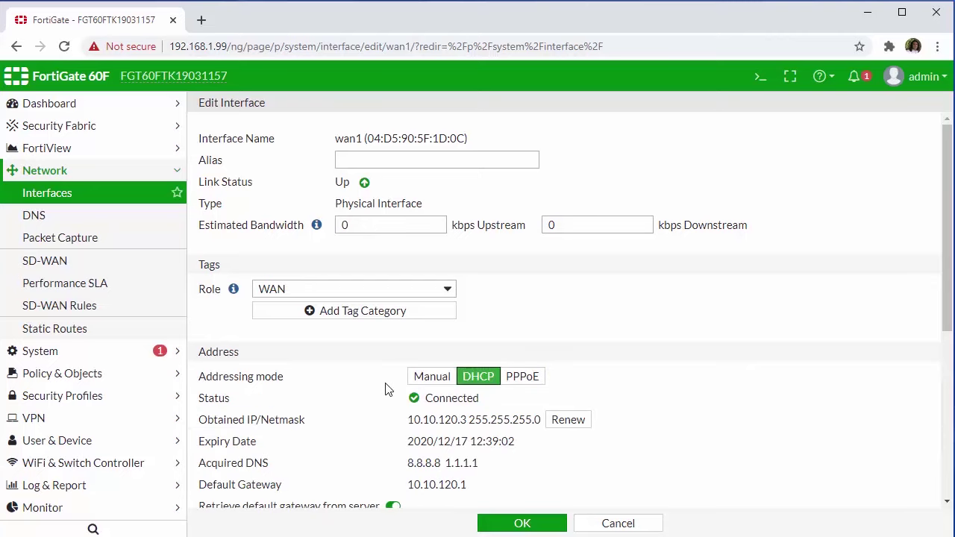
click(423, 161)
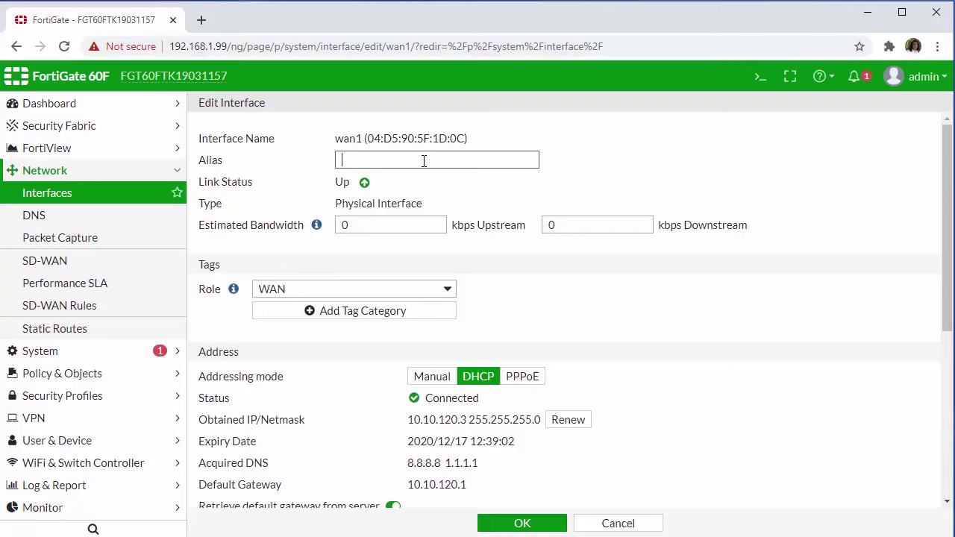
- Enter 'Spectrum' as the wan1 alias
text(Spectrum)
- Highlight wan1's default gateway 10.10.120.1, then switch its addressing mode to Manual
scroll(447, 292, down, 1)
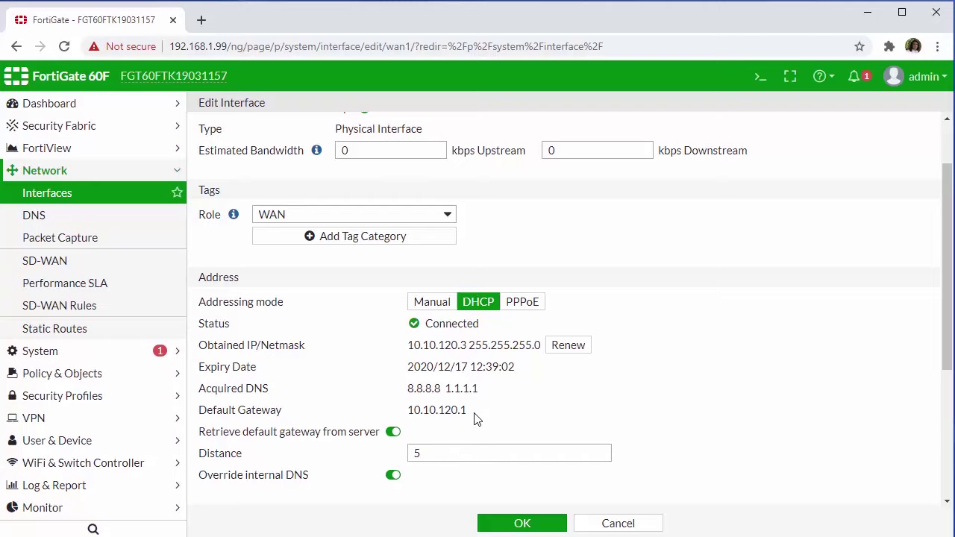
double_click(441, 422)
click(482, 412)
drag(484, 411, 409, 419)
click(504, 405)
click(437, 304)
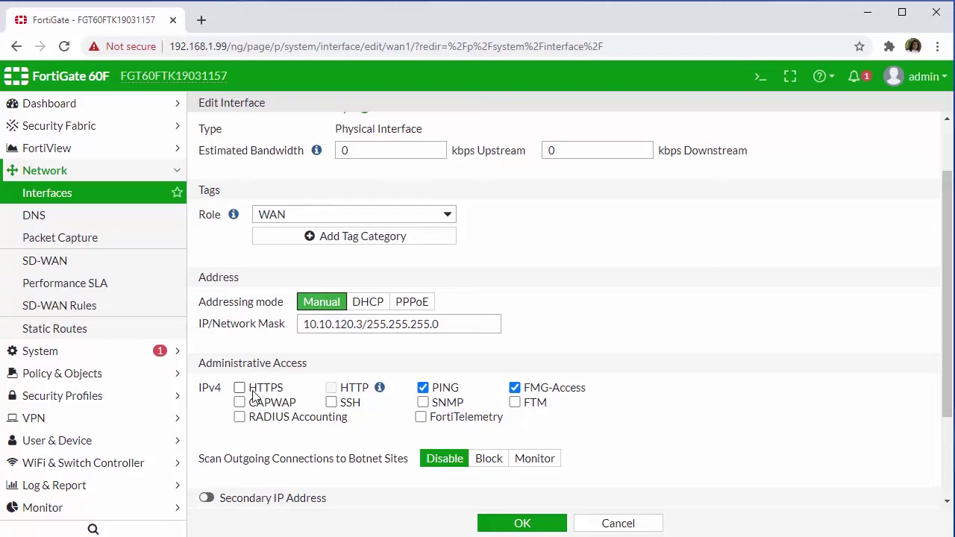
- Set wan1 back to DHCP addressing and save the interface
click(362, 308)
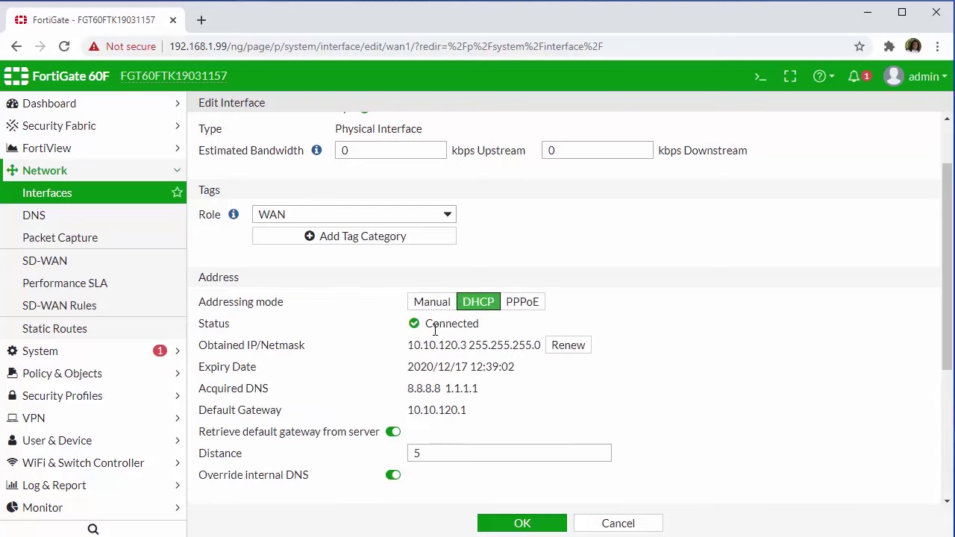
click(507, 527)
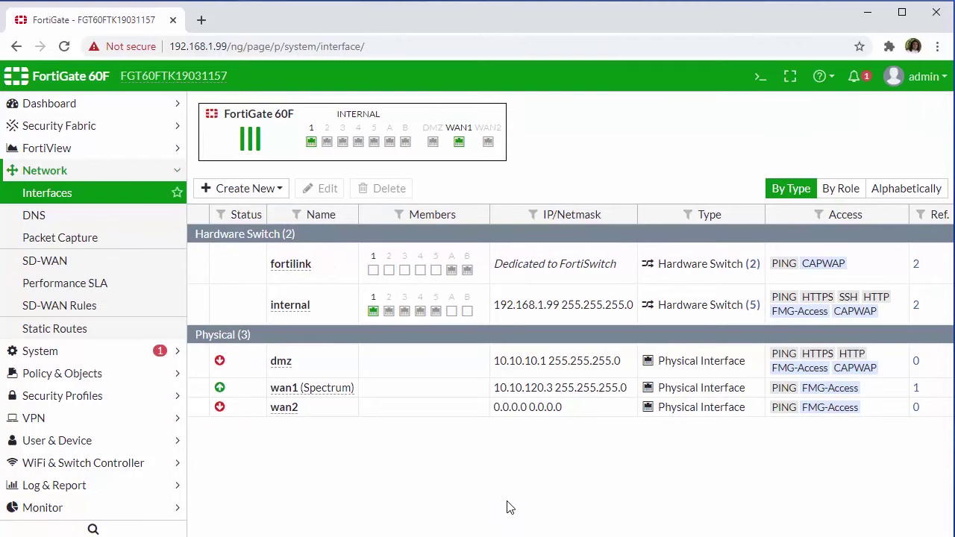
- Create a new static route to 0.0.0.0/0.0.0.0 with gateway 10.10.120.1
click(110, 340)
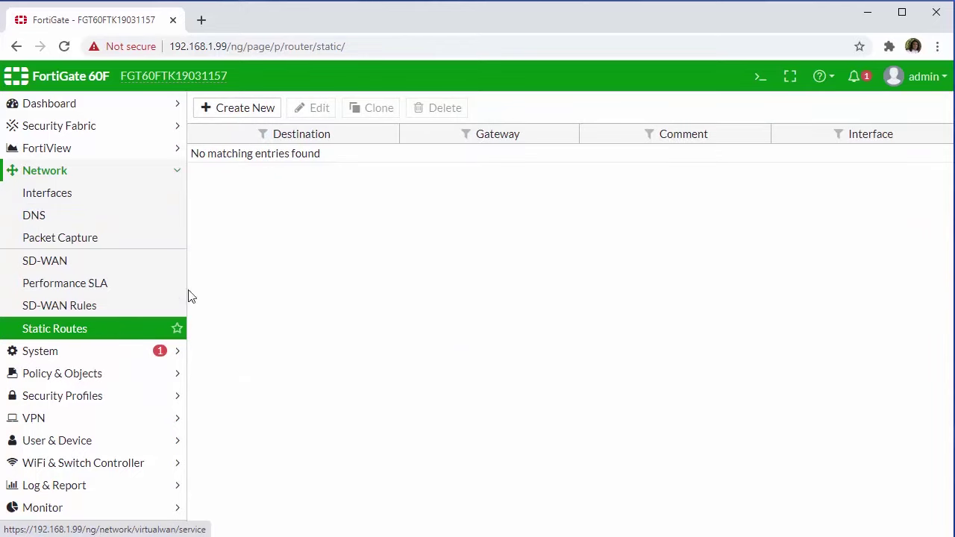
click(242, 120)
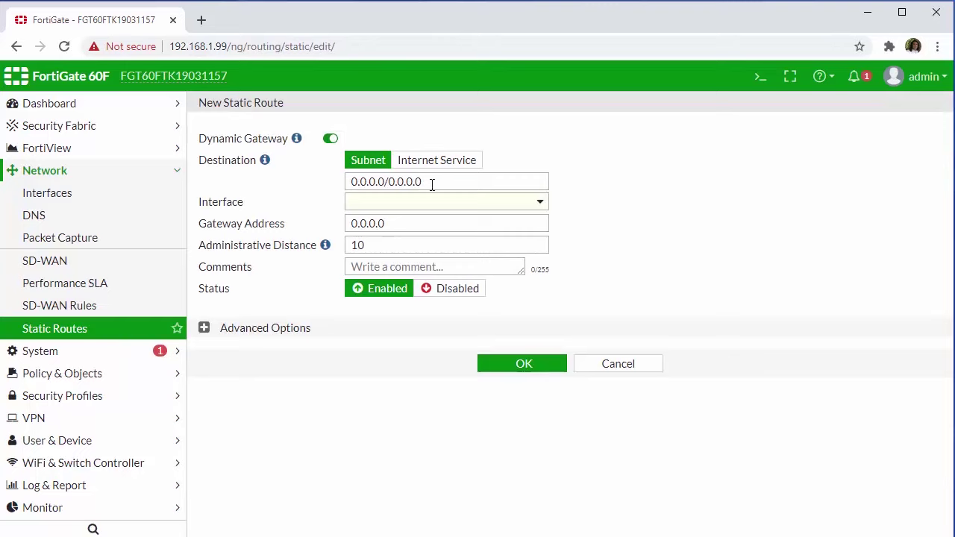
drag(422, 183, 347, 189)
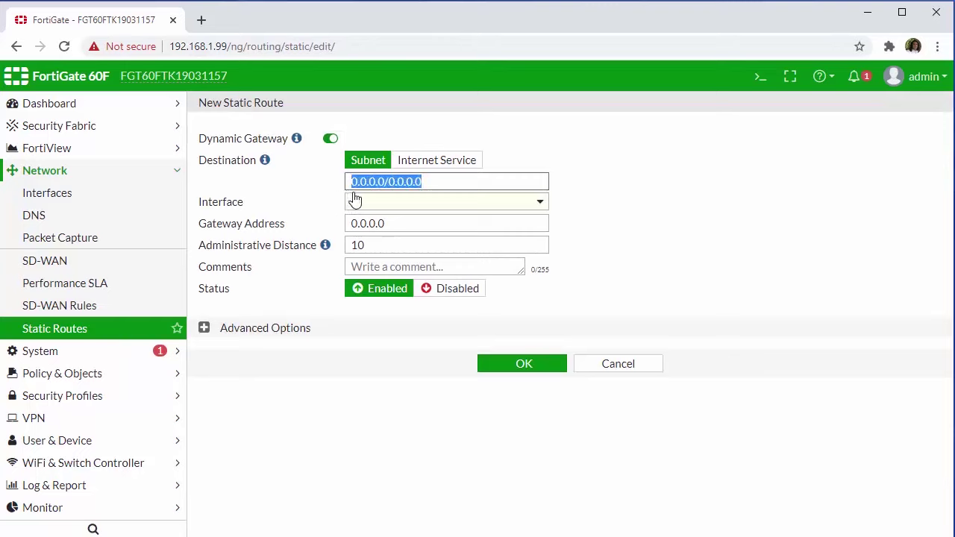
click(337, 193)
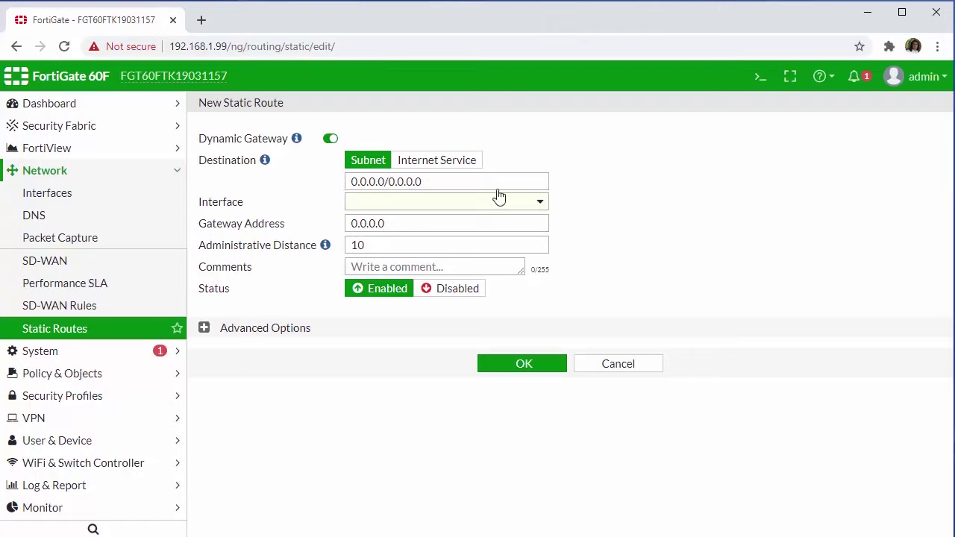
double_click(371, 223)
text(10.10.120.1)
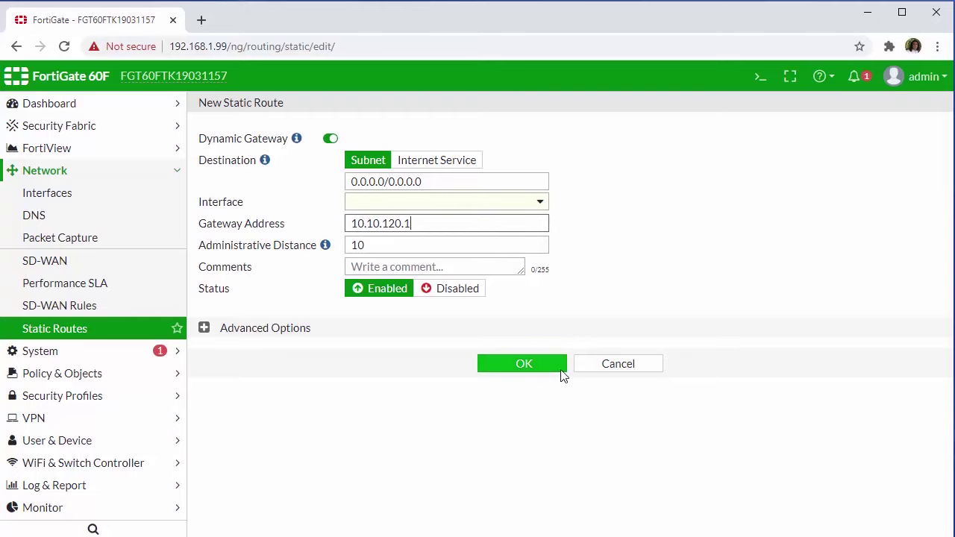
- Assign the route to the Spectrum (wan1) interface and save it
click(534, 211)
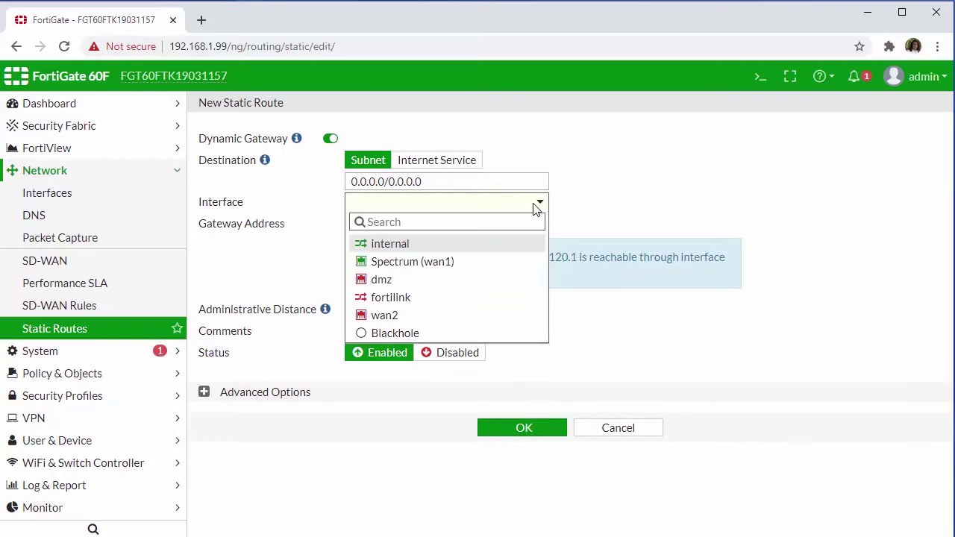
mouse_move(472, 267)
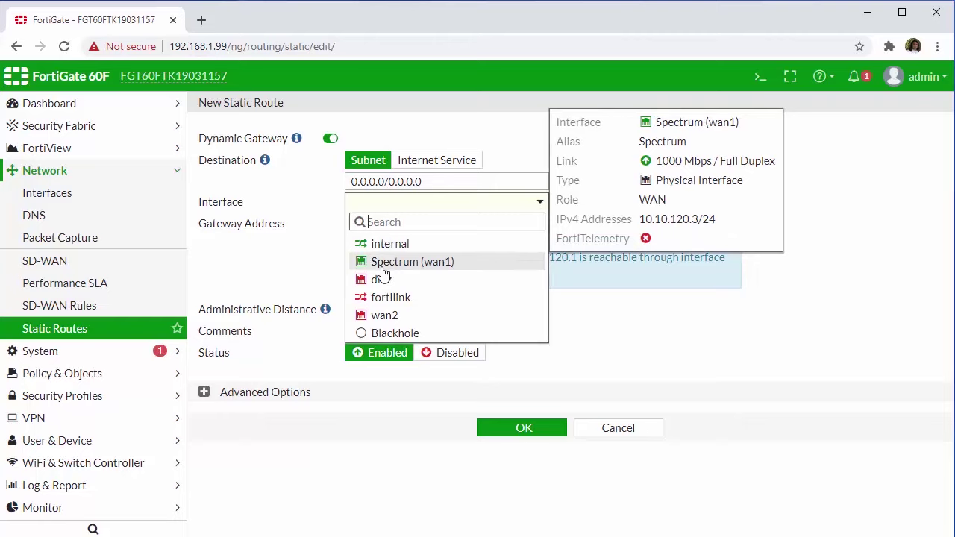
click(460, 266)
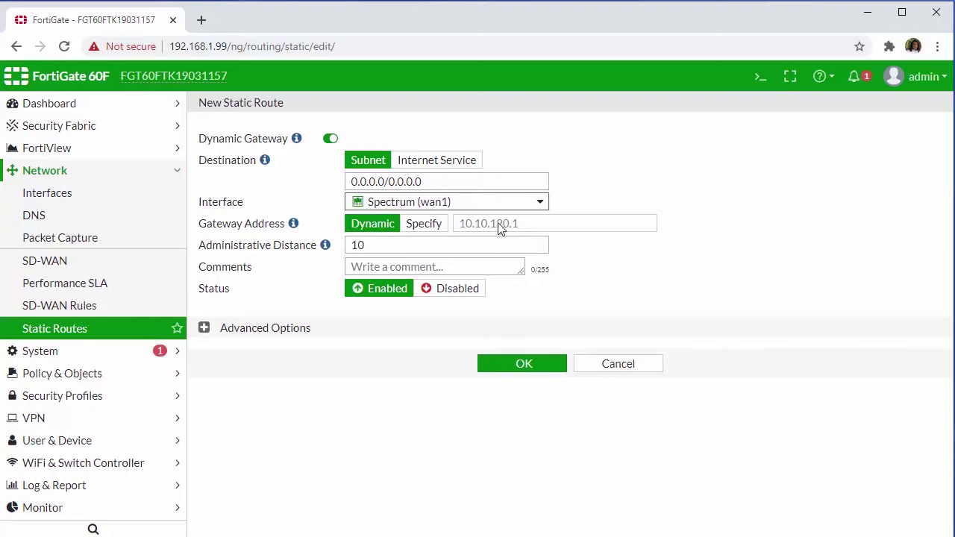
click(525, 367)
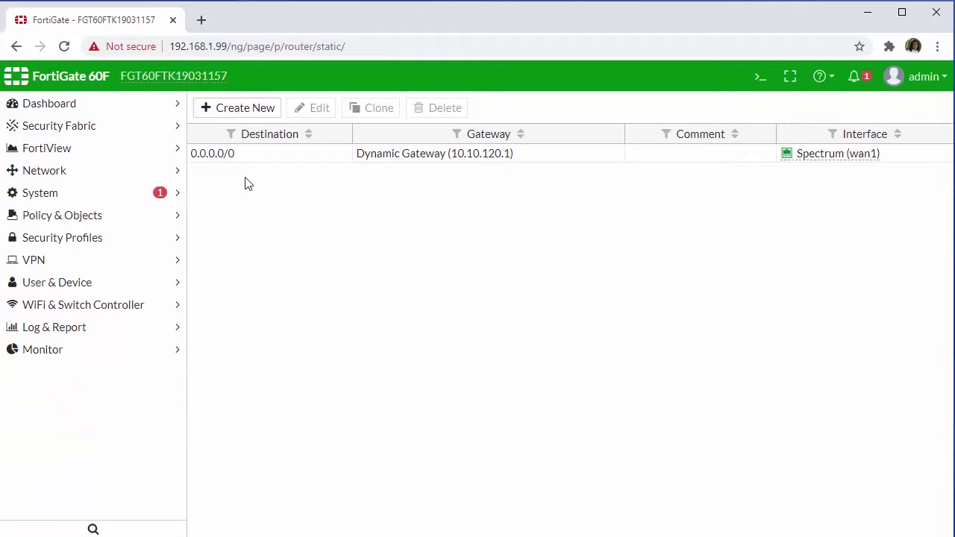
- Show the IPv4 policy list with the internal to Spectrum (wan1) group expanded to policy 1
click(176, 217)
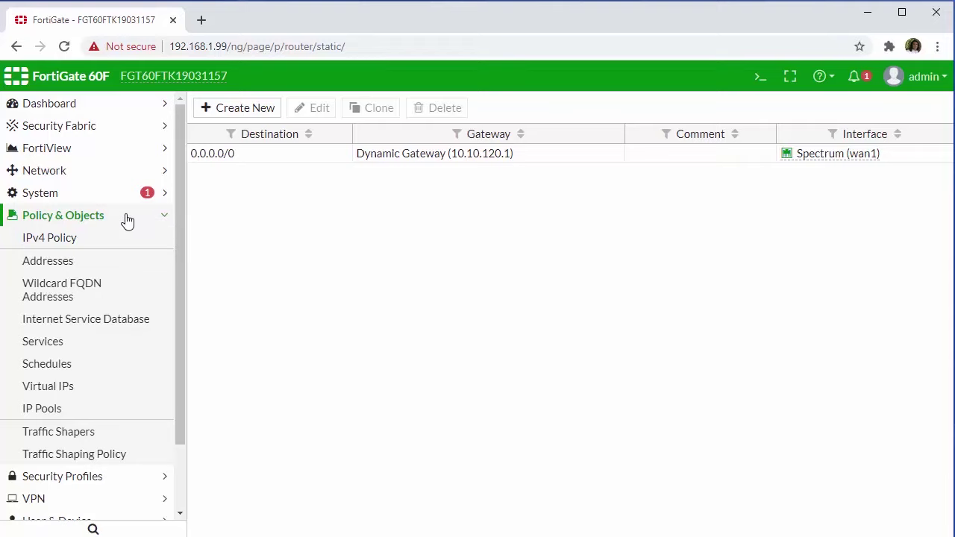
click(68, 245)
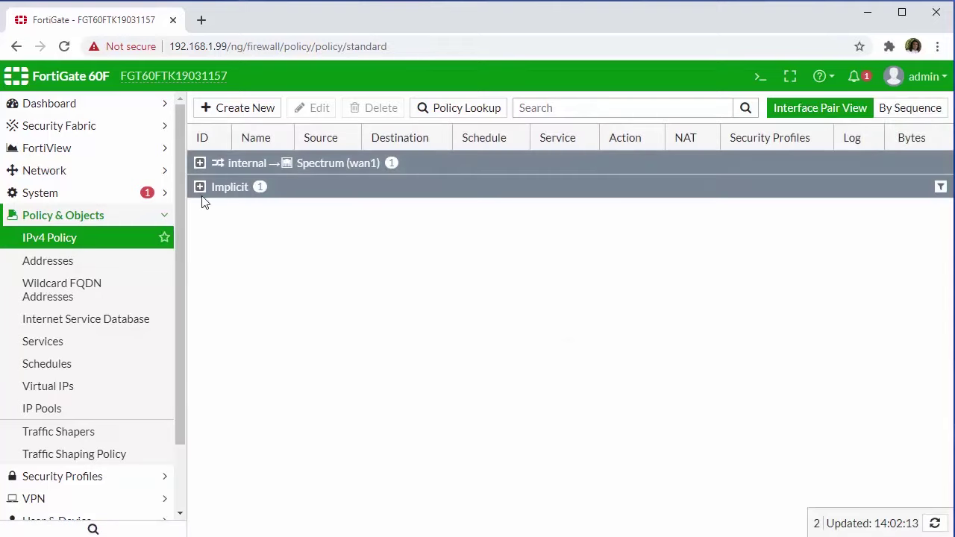
click(200, 163)
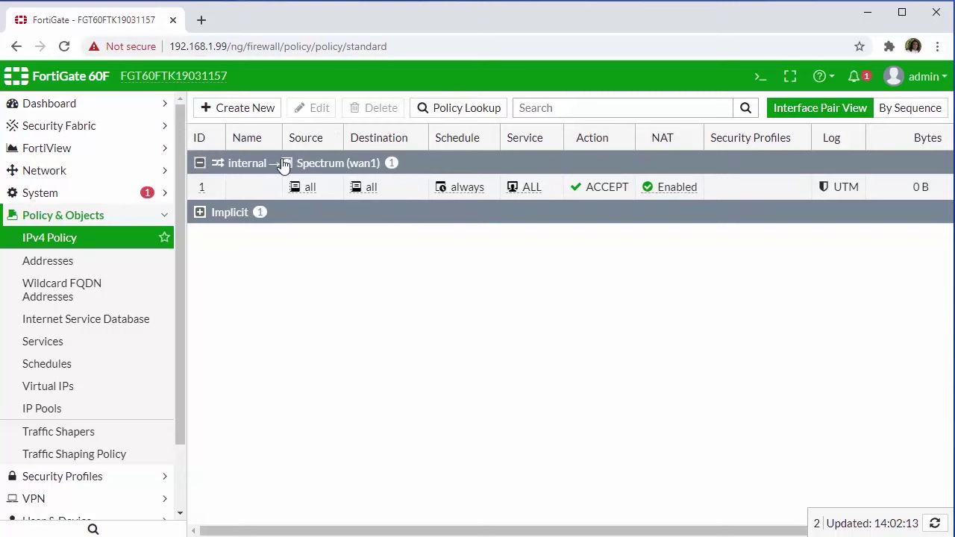
- In policy 1, enable AntiVirus, Web Filter, DNS Filter and Application Control with default profiles
double_click(358, 187)
scroll(246, 253, down, 3)
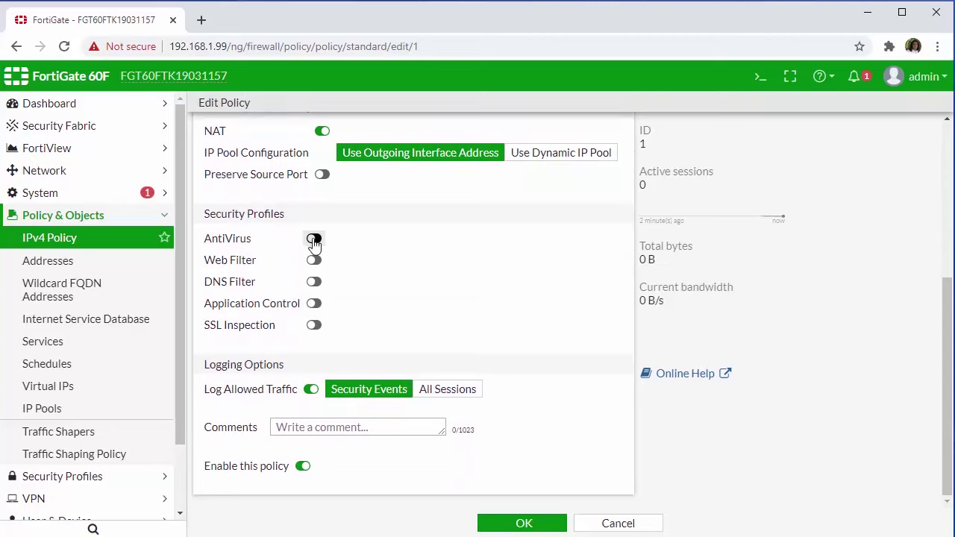
click(313, 238)
click(313, 259)
click(313, 282)
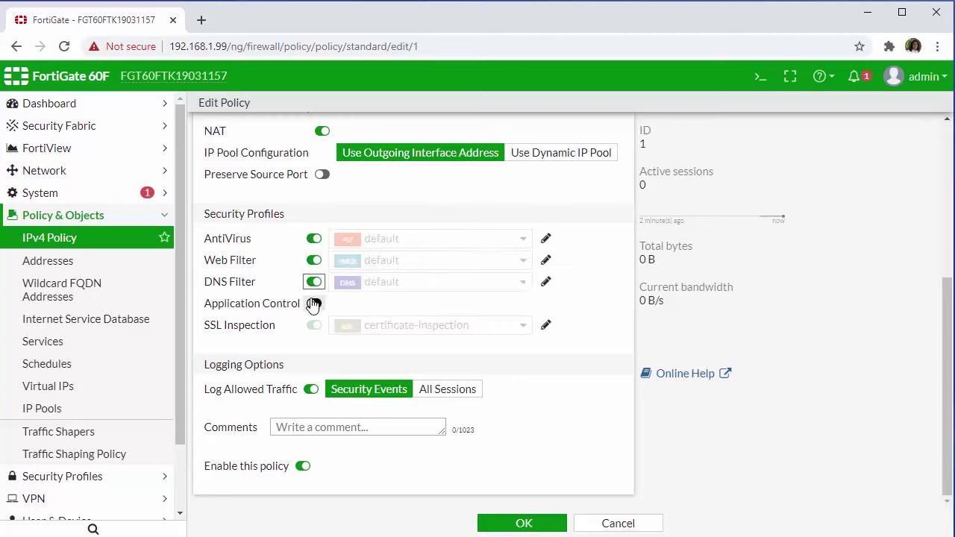
click(313, 303)
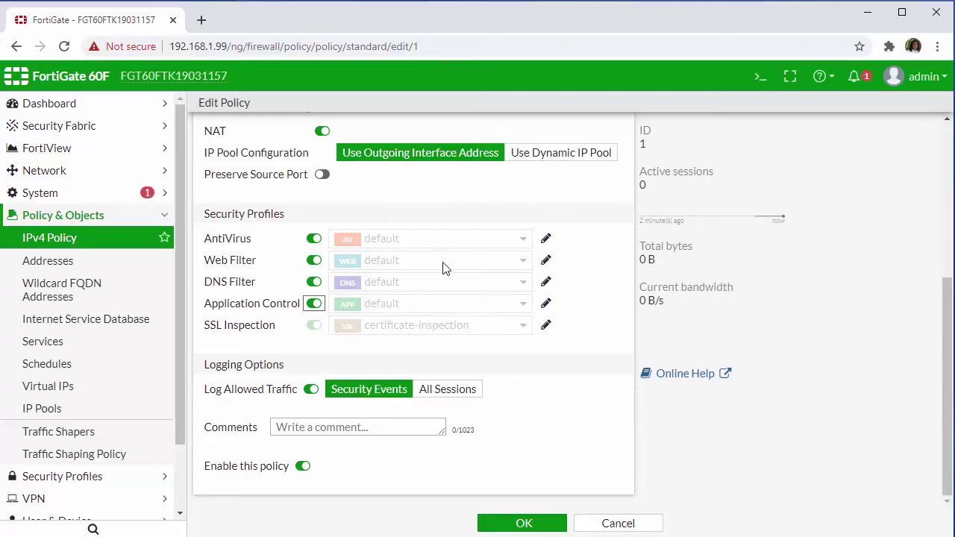
mouse_move(443, 267)
- Enter 'Default Allow' as the name of policy 1
scroll(420, 433, up, 4)
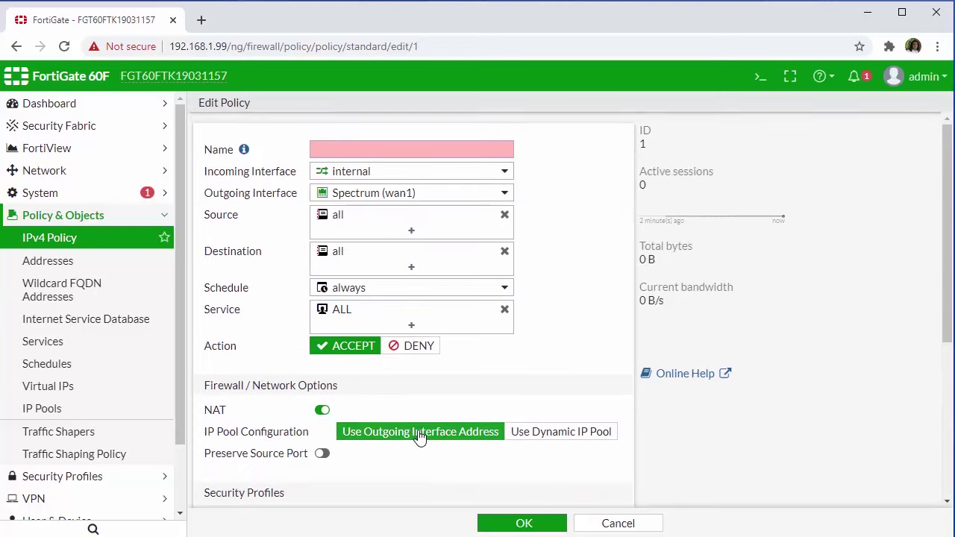
click(393, 149)
text(Default Allow)
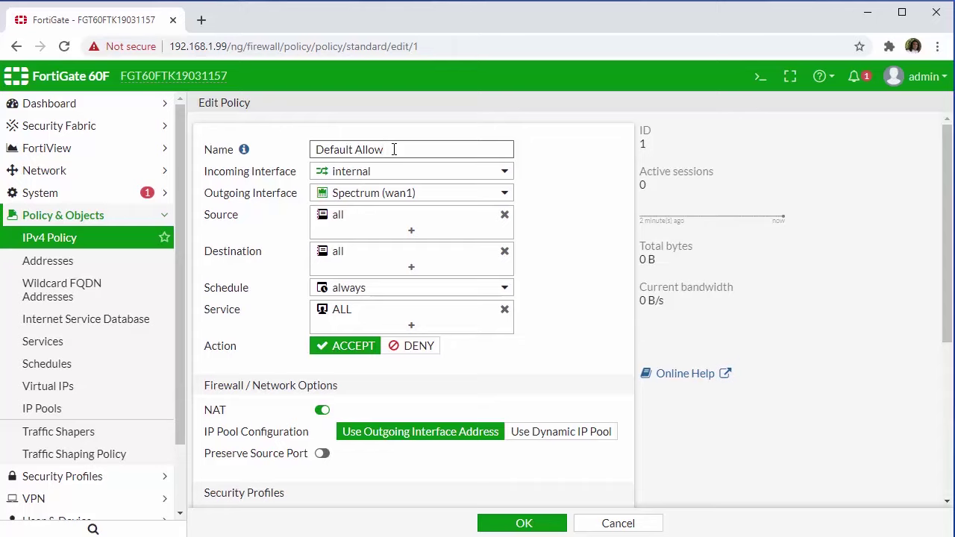
click(543, 523)
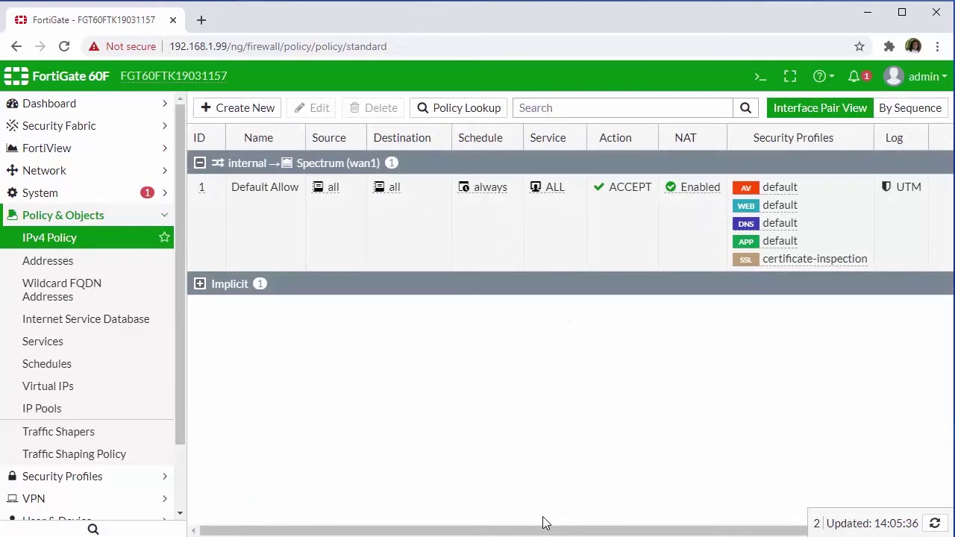